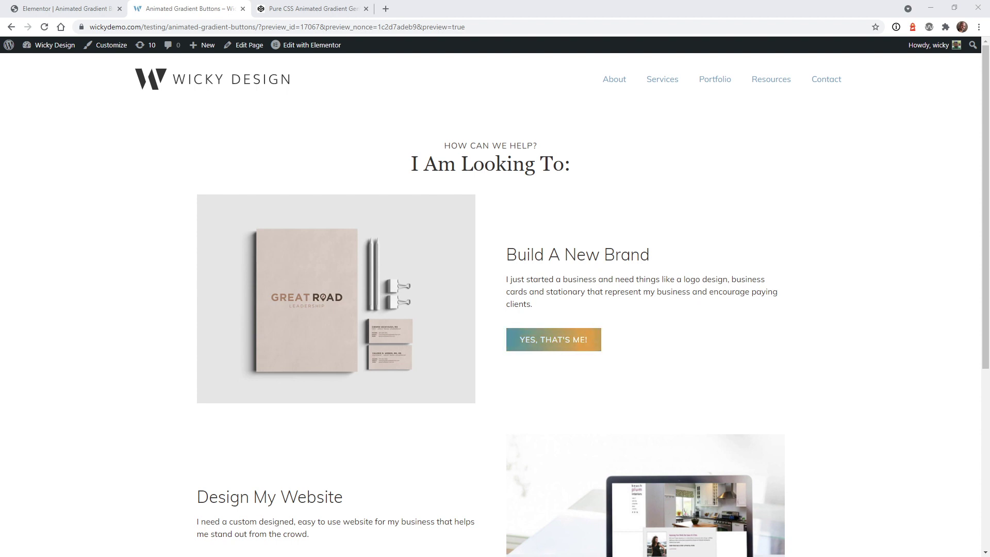
In the animated gradient generator, compare the presets and apply the rainbow one
left_click(312, 9)
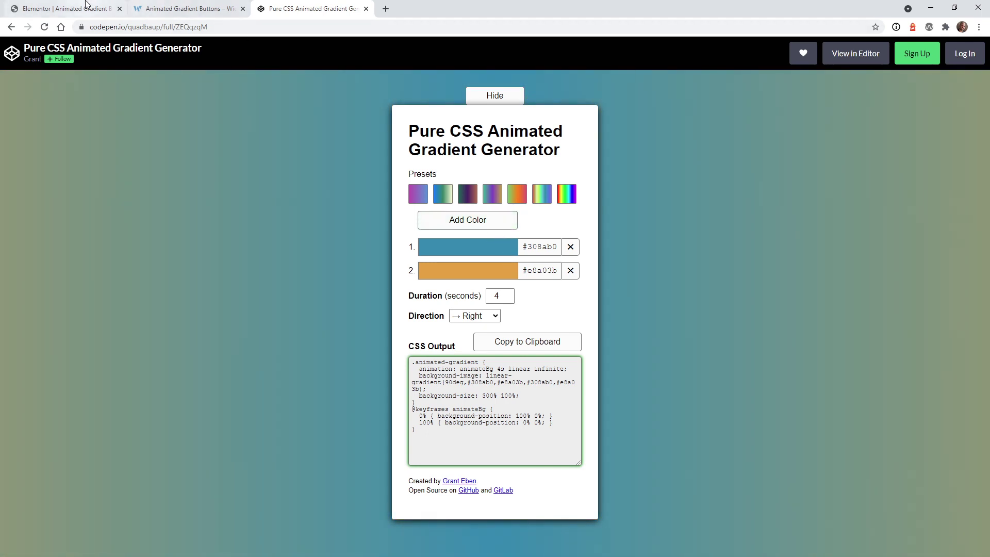
left_click(172, 7)
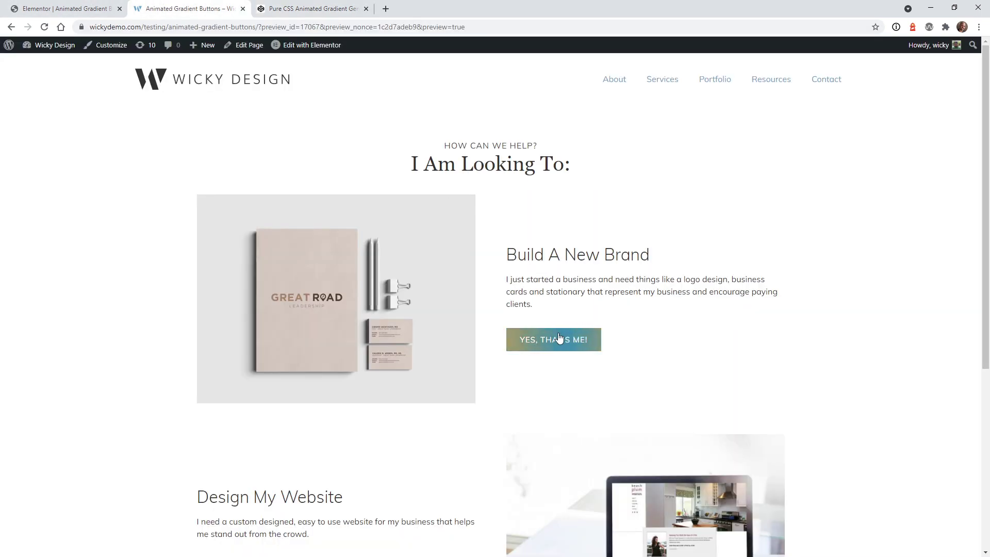
key("ctrl+Tab")
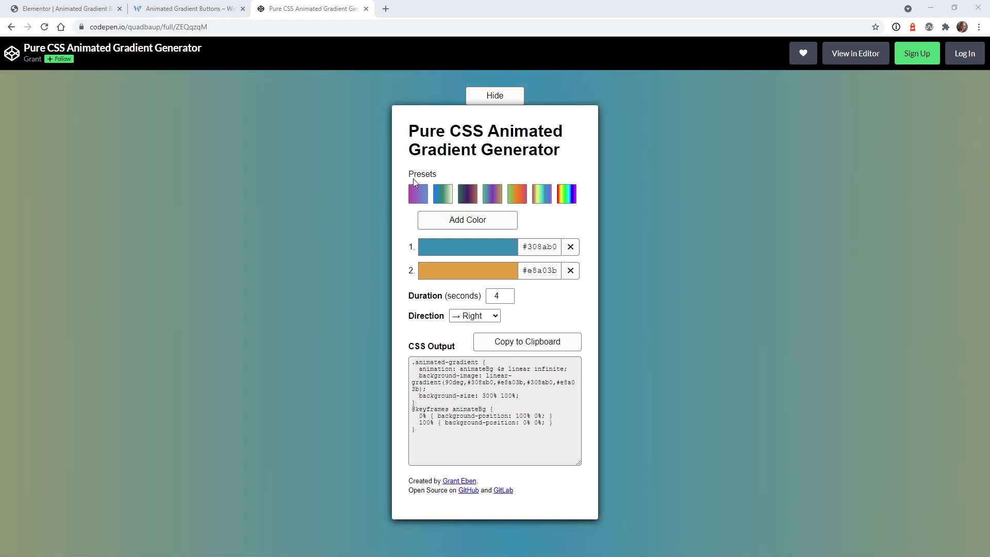
left_click(470, 201)
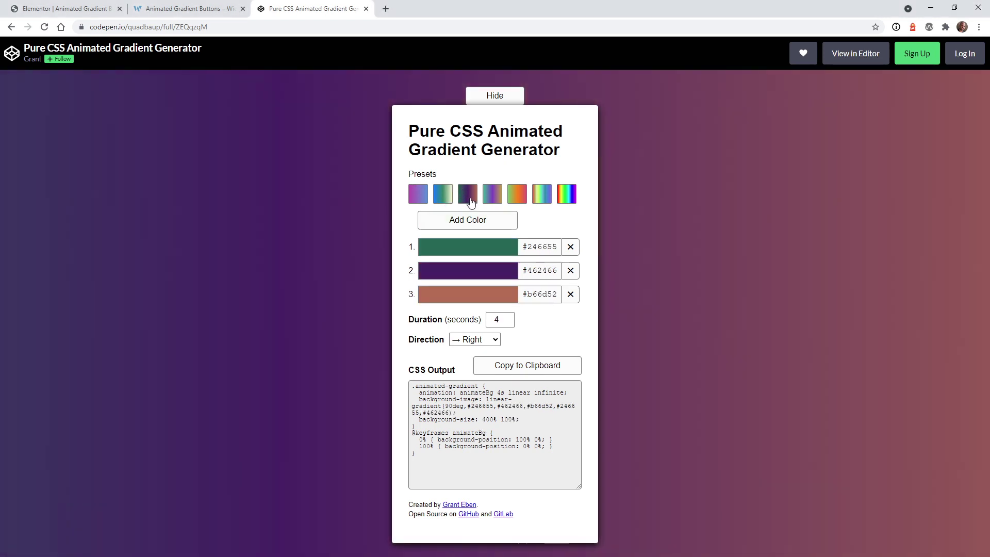
left_click(492, 200)
left_click(517, 201)
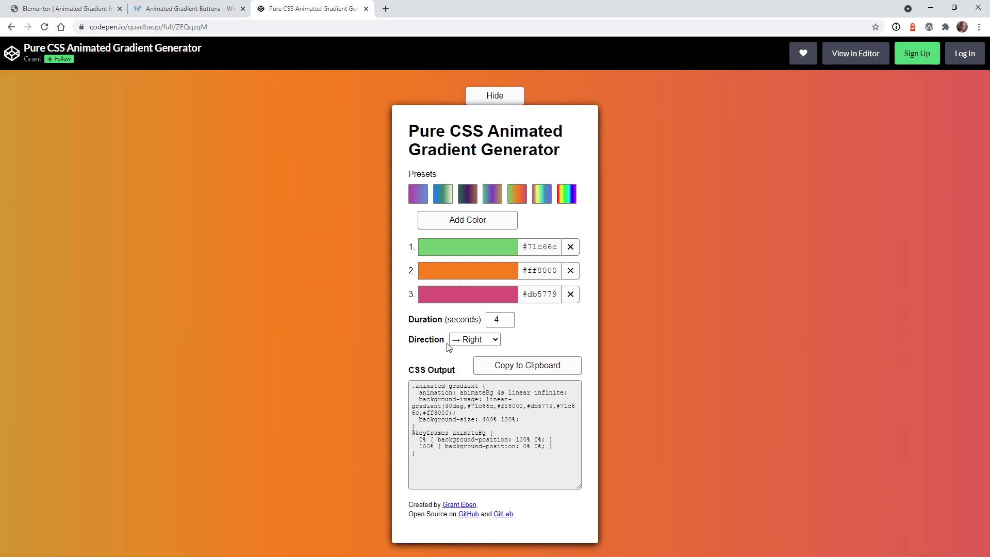
left_click(490, 199)
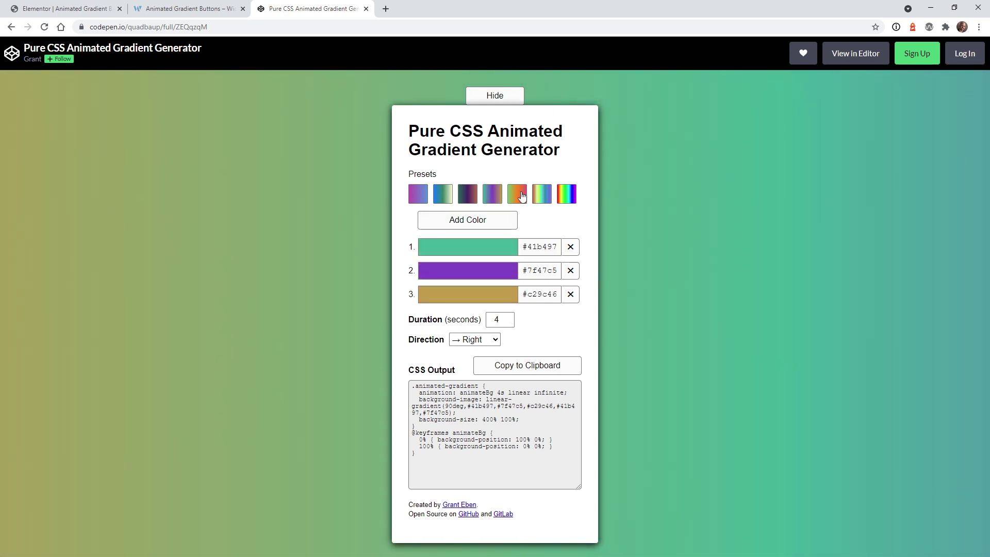
left_click(517, 201)
left_click(544, 201)
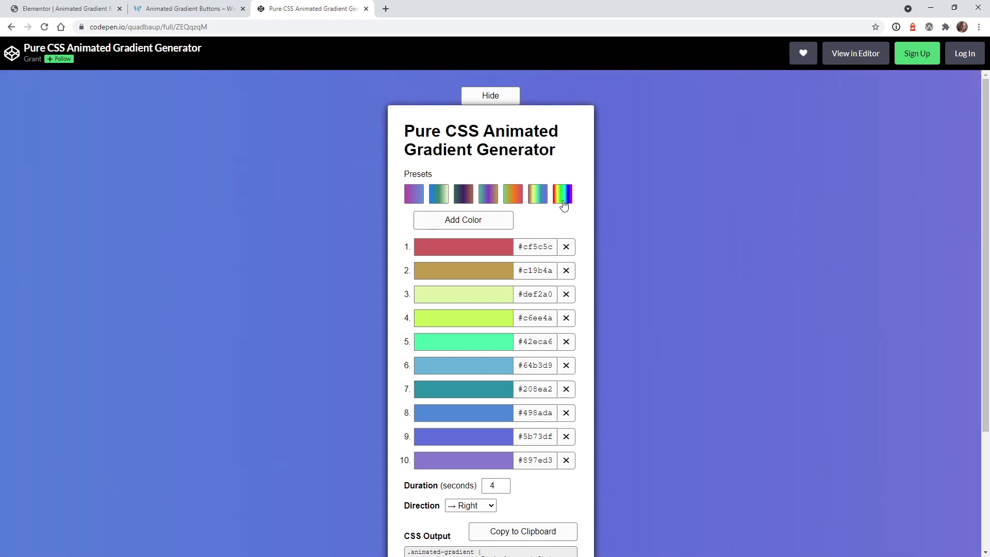
left_click(560, 203)
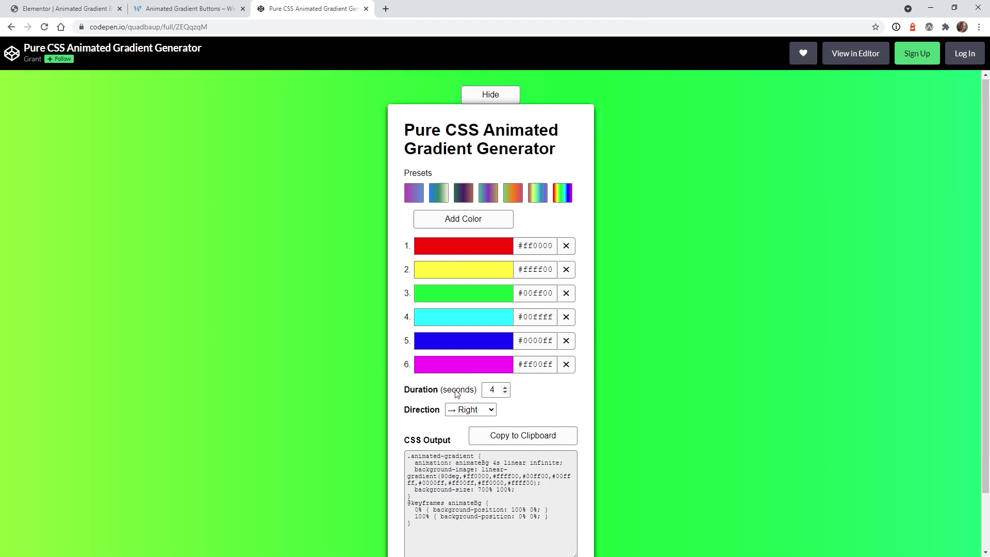
Set the duration to 10 and direction to Down, then copy the generated CSS
scroll(493, 361, "down", 2)
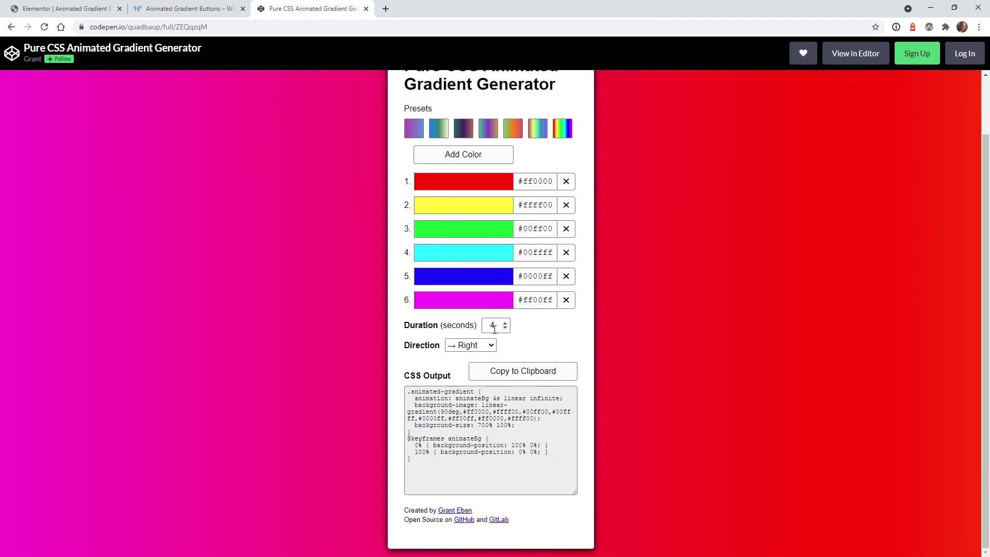
double_click(494, 322)
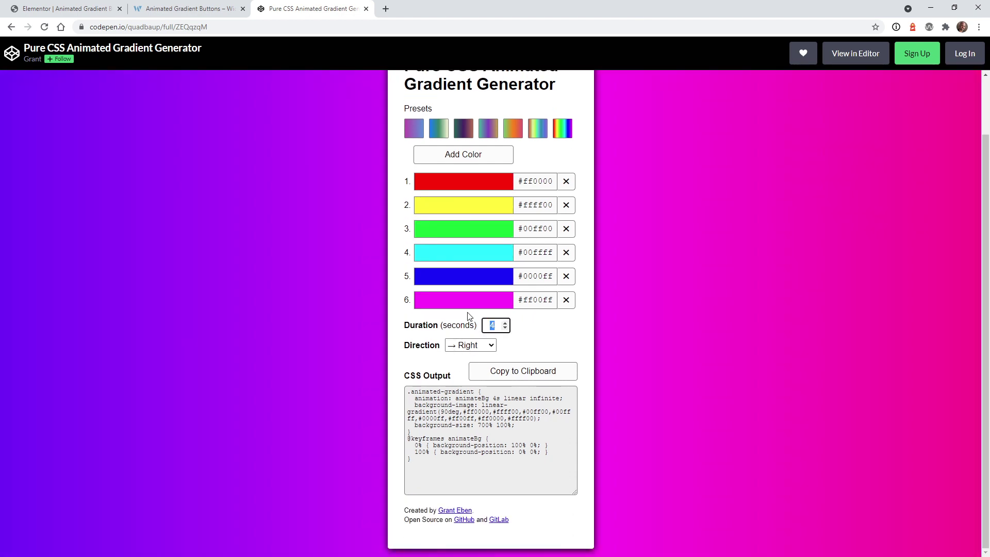
type("10")
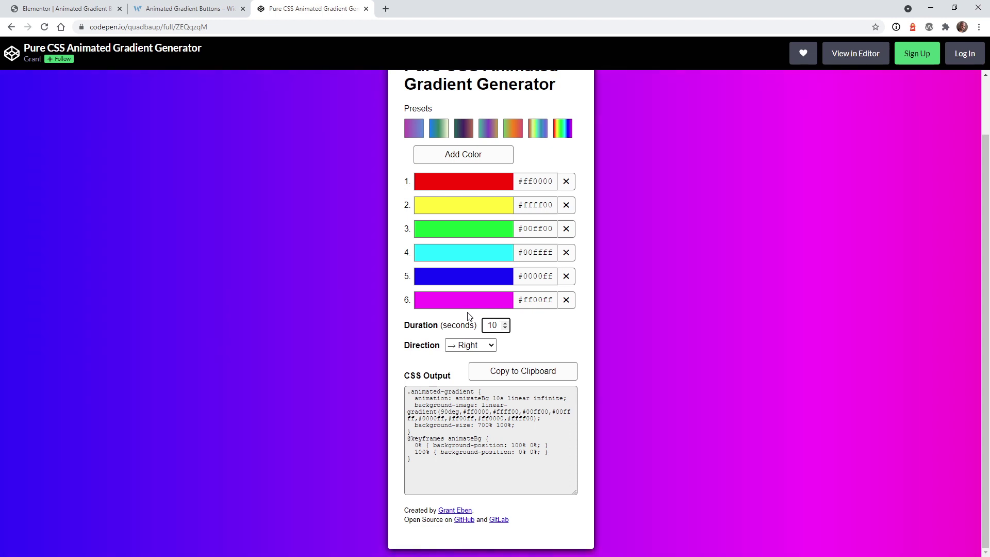
left_click(466, 345)
left_click(463, 388)
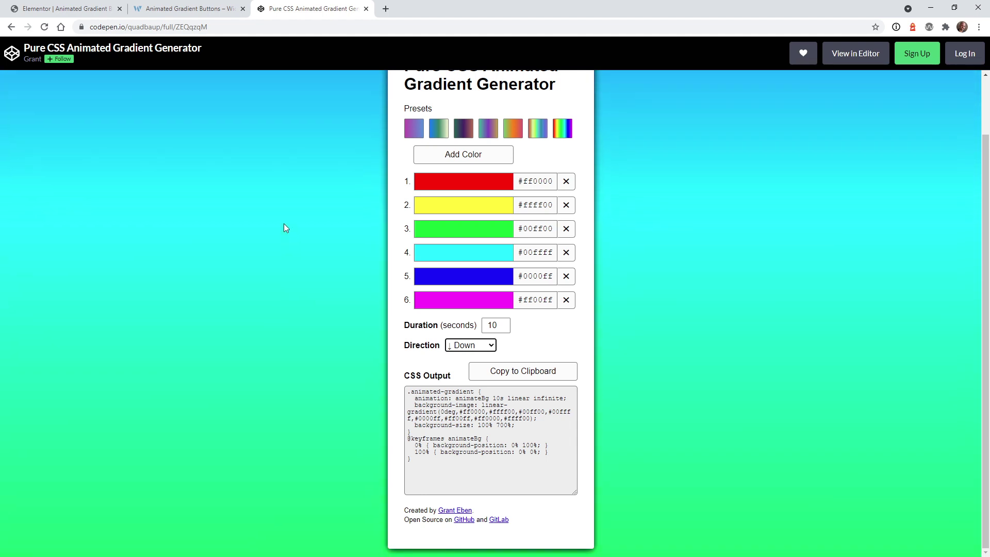
key("Tab")
key("Tab")
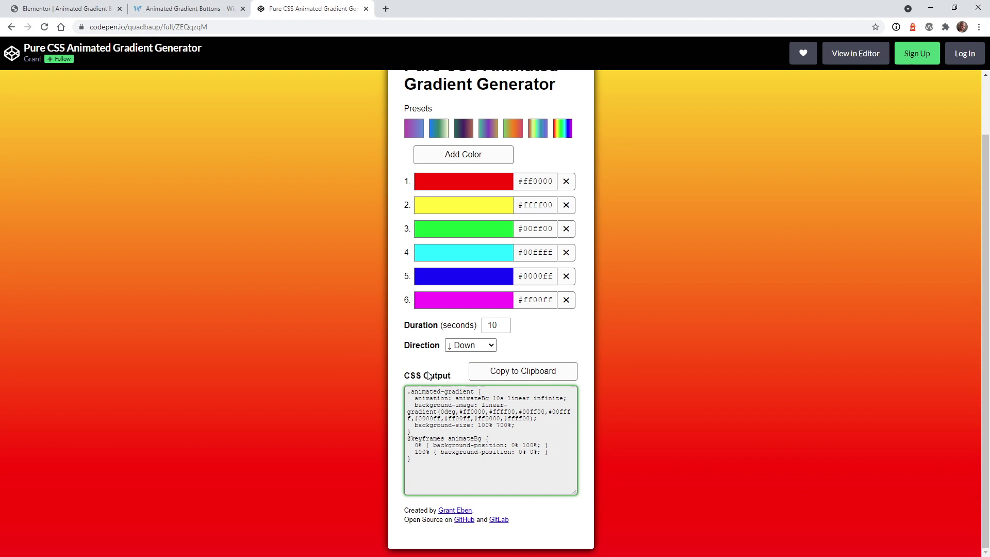
left_click(508, 376)
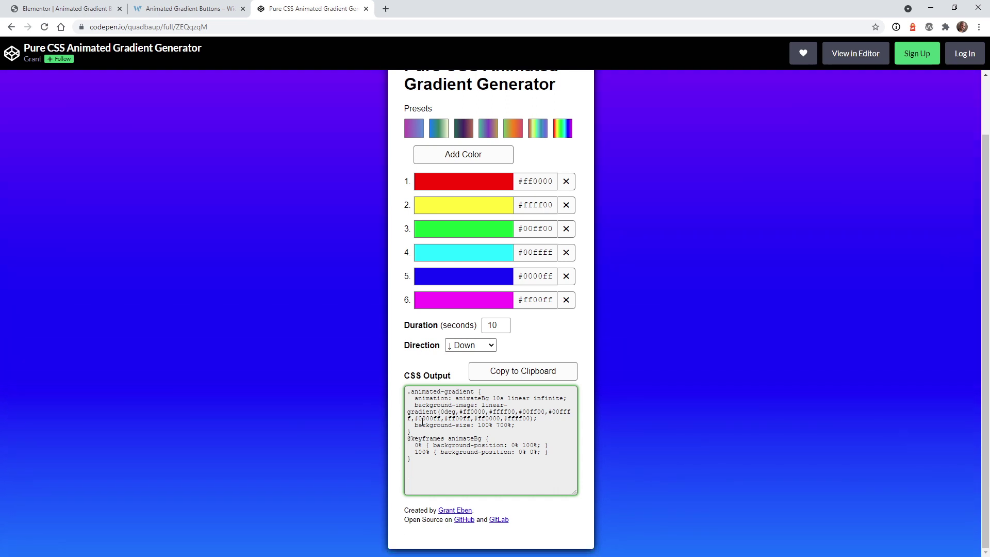
key("ctrl+1")
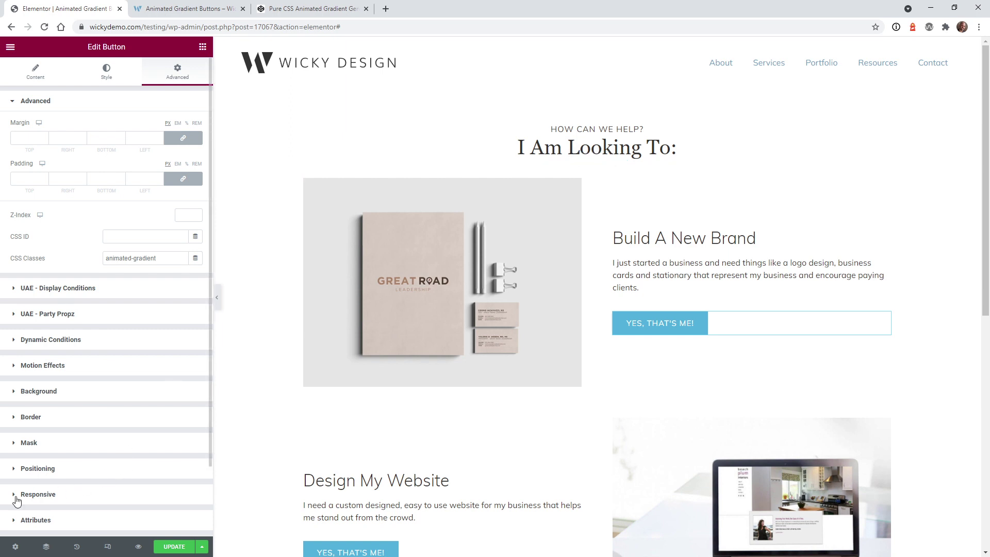
left_click(16, 546)
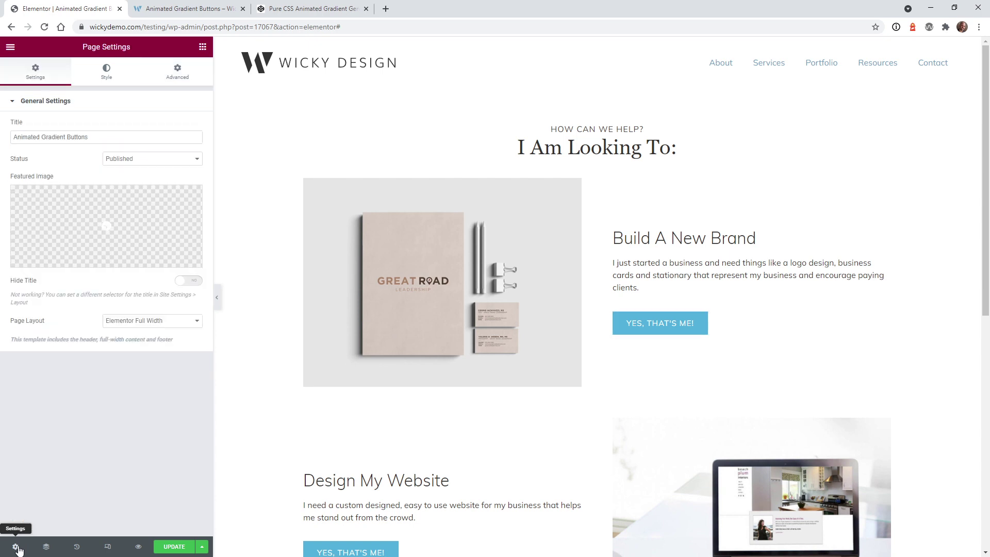
left_click(182, 75)
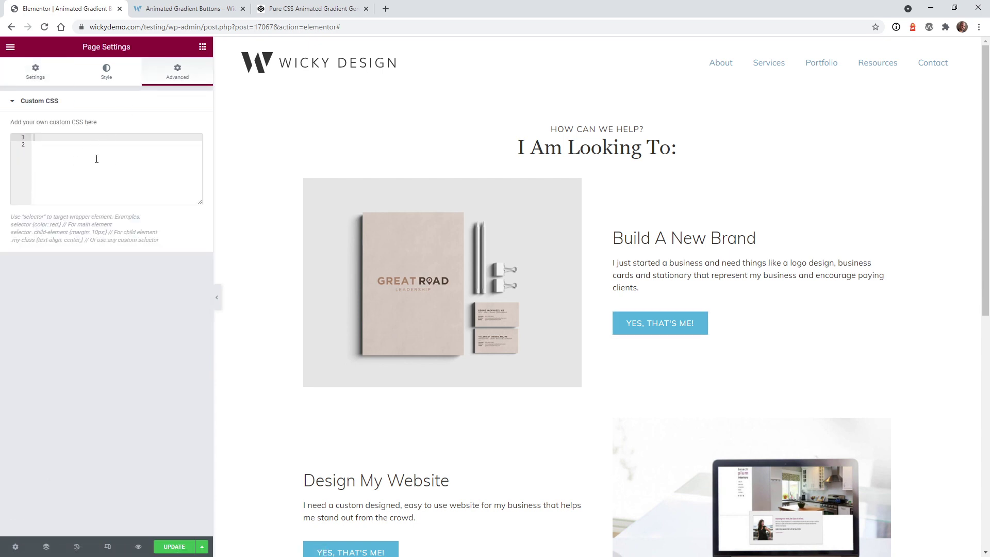
left_click(772, 318)
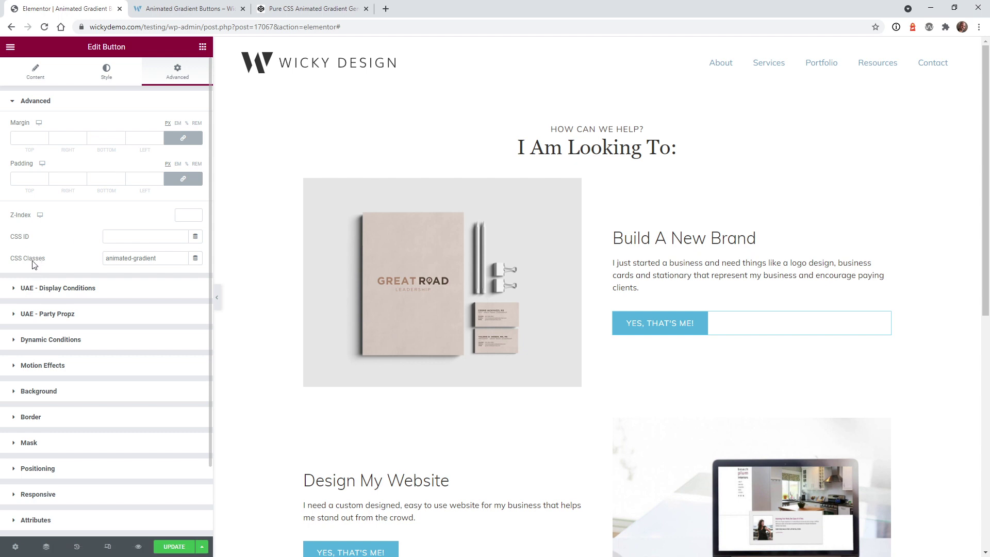
key("ctrl+3")
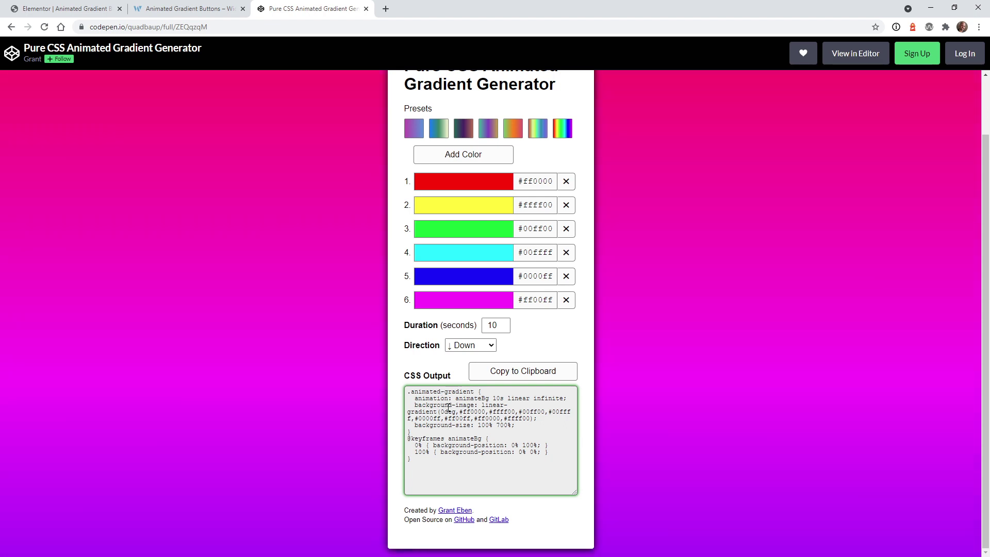
left_click(62, 8)
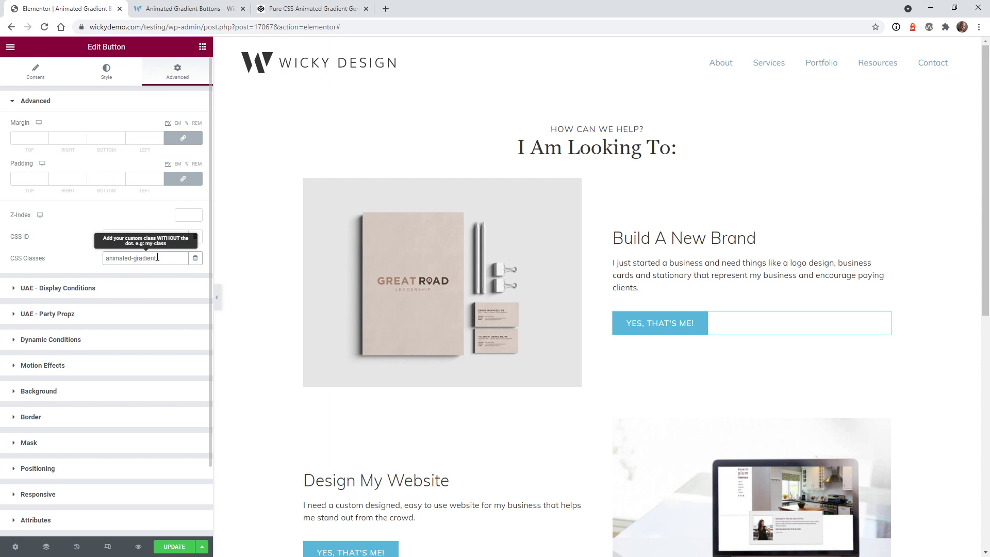
Paste the rainbow gradient CSS into the page Custom CSS, scoping the rule to .elementor-button
left_click(15, 546)
left_click(177, 77)
left_click(92, 163)
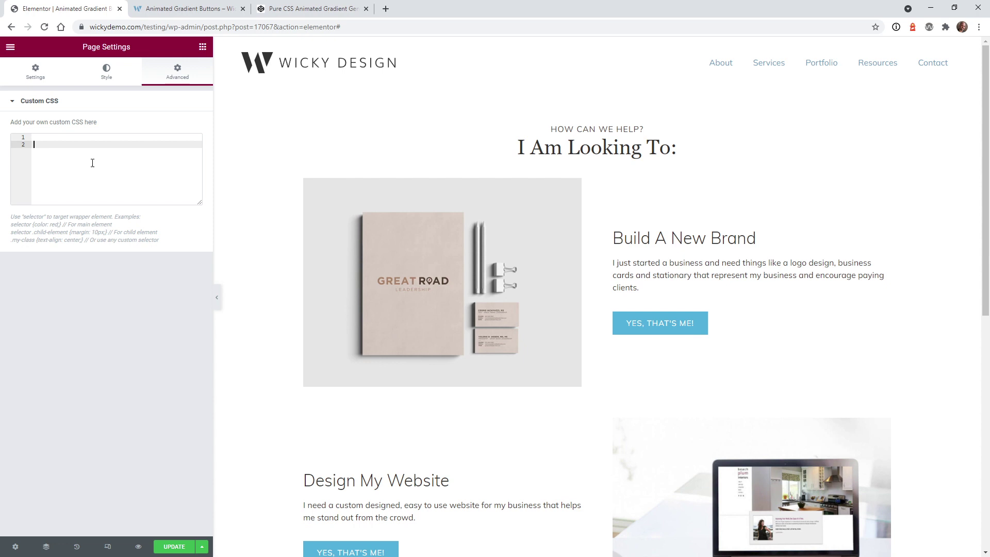
type(".animated-gradient {   animation: animateBg 10s linear infinite;   background-image: linear-gradient(0deg,#ff0000,#ffff00,#00ff00,#00ffff,#0000ff,#ff00ff,#ff0000,#ffff00);   background-size: 100% 700%; } @keyframes animateBg {   0% { background-position: 0% 100%; }   100% { background-position: 0% 0%; } }")
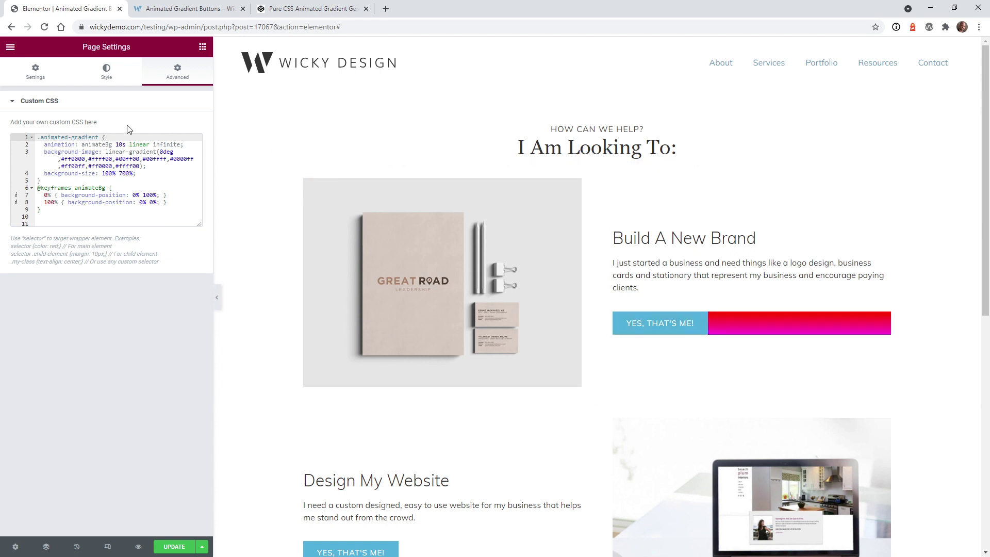
type(".elementor-button")
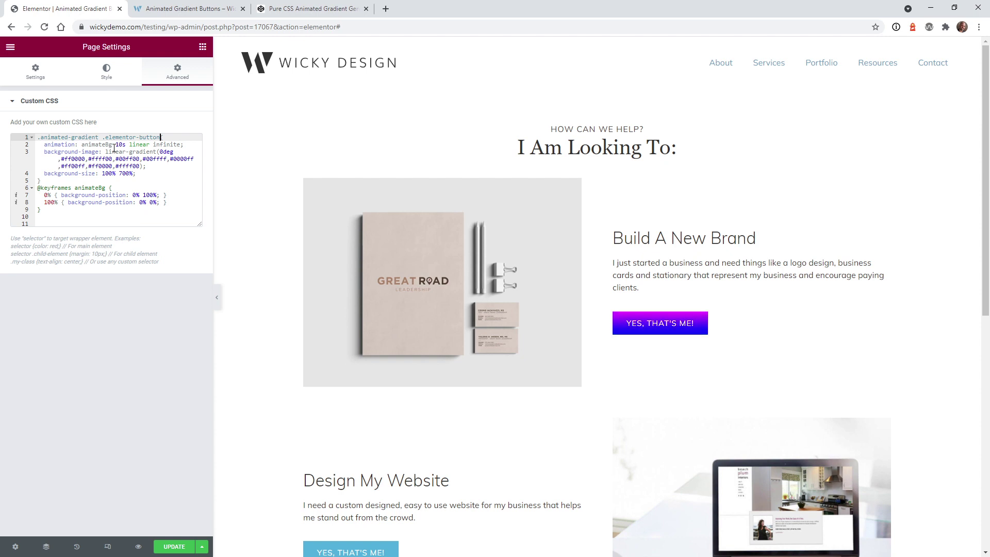
type("{")
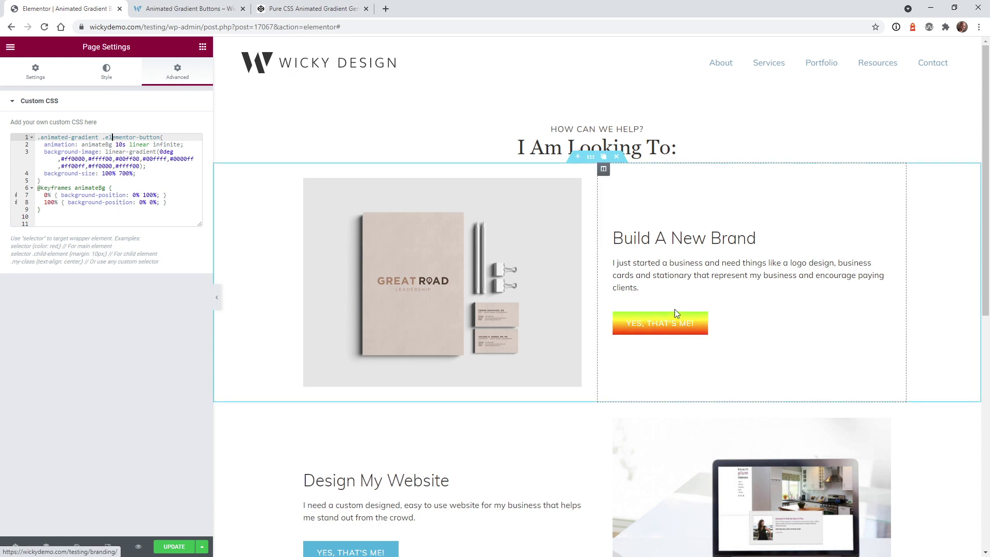
scroll(675, 310, "down", 2)
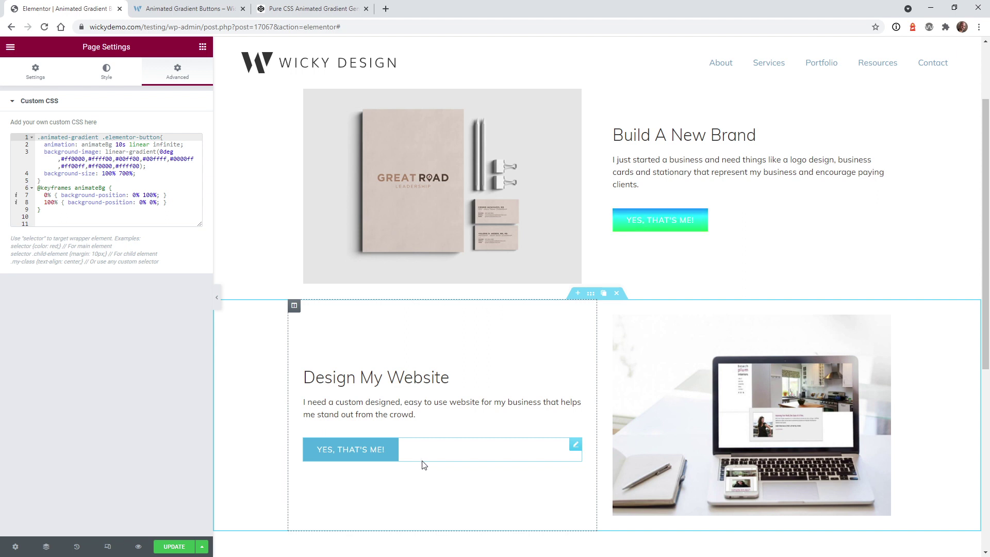
Generate a blue, green and cream gradient moving Right over 3 seconds and copy its CSS
left_click(337, 9)
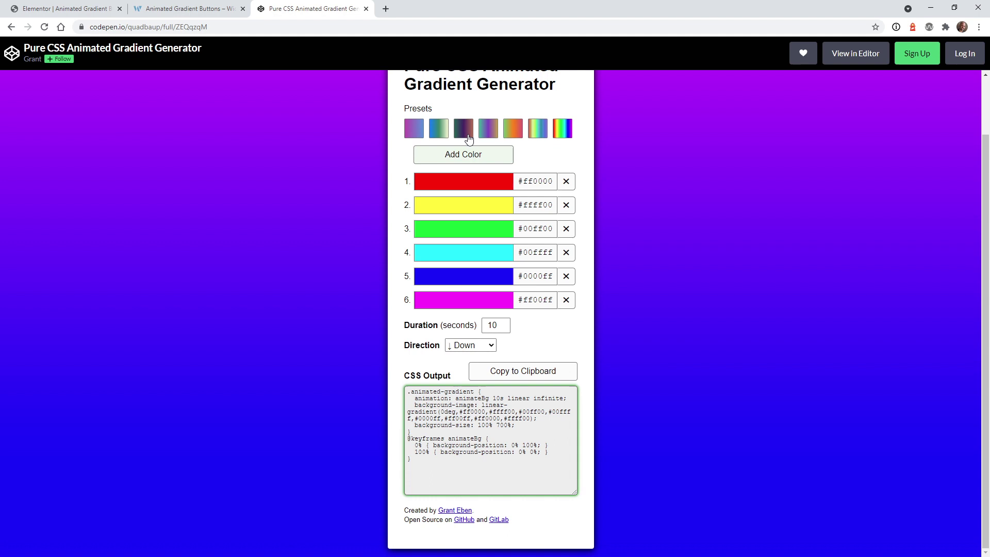
left_click(439, 129)
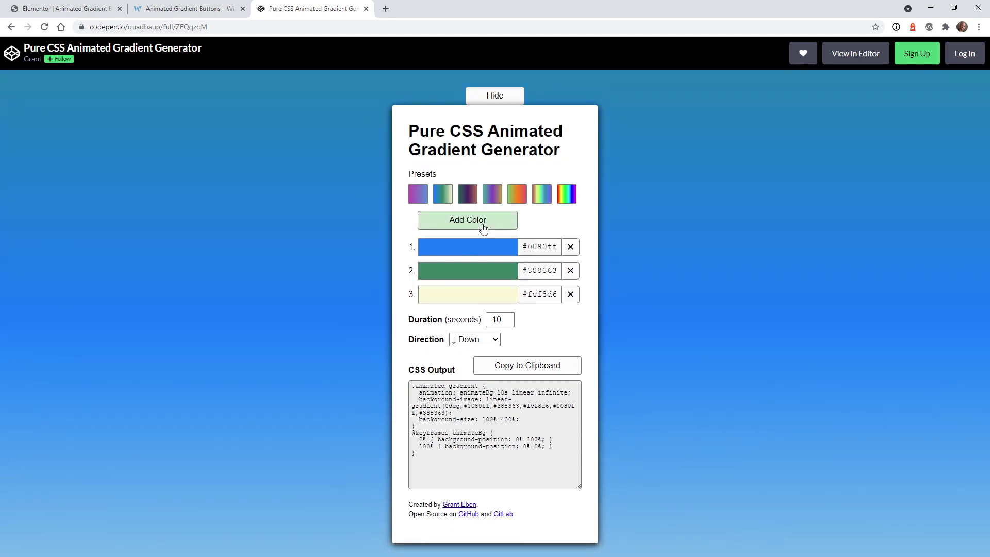
left_click(491, 340)
left_click(472, 360)
left_click(495, 318)
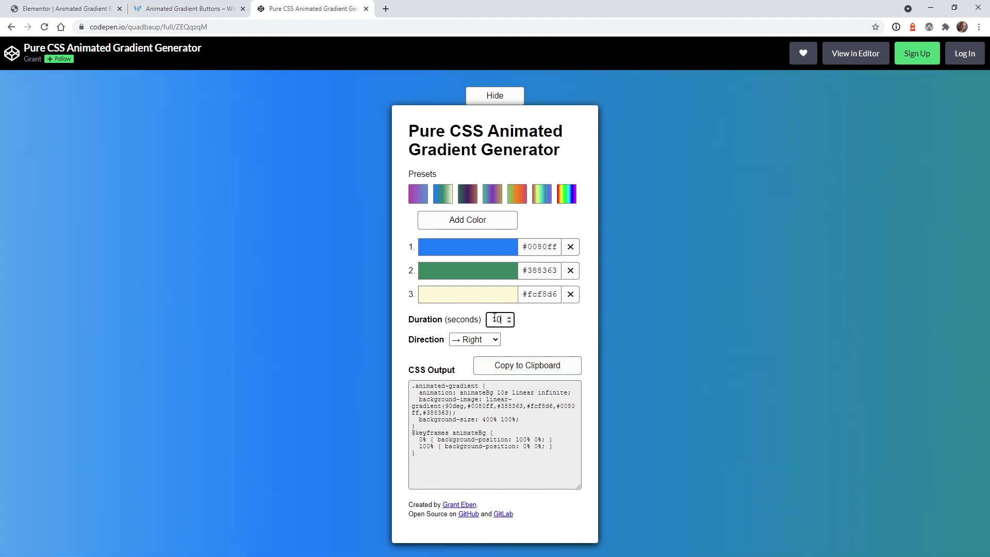
double_click(495, 318)
type("3")
left_click(540, 361)
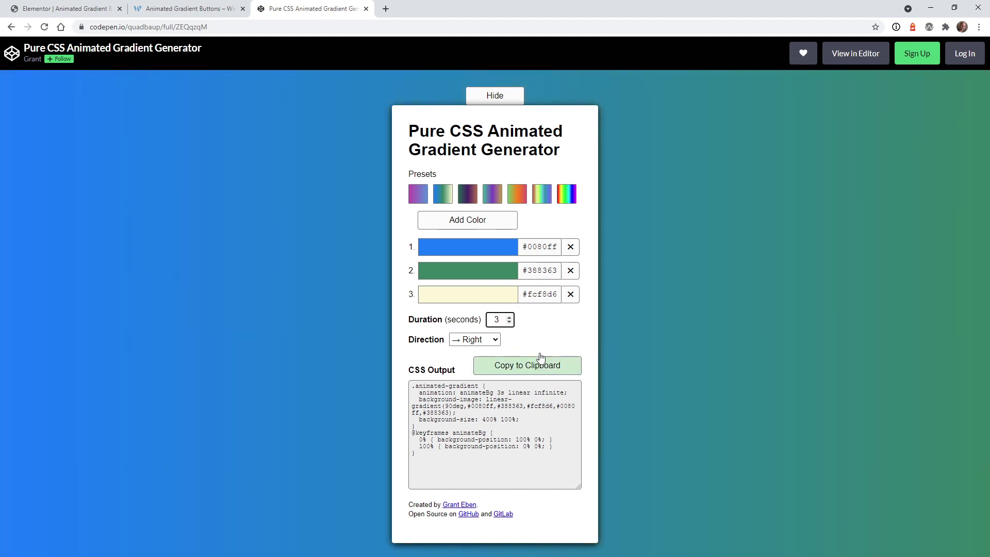
left_click(479, 451)
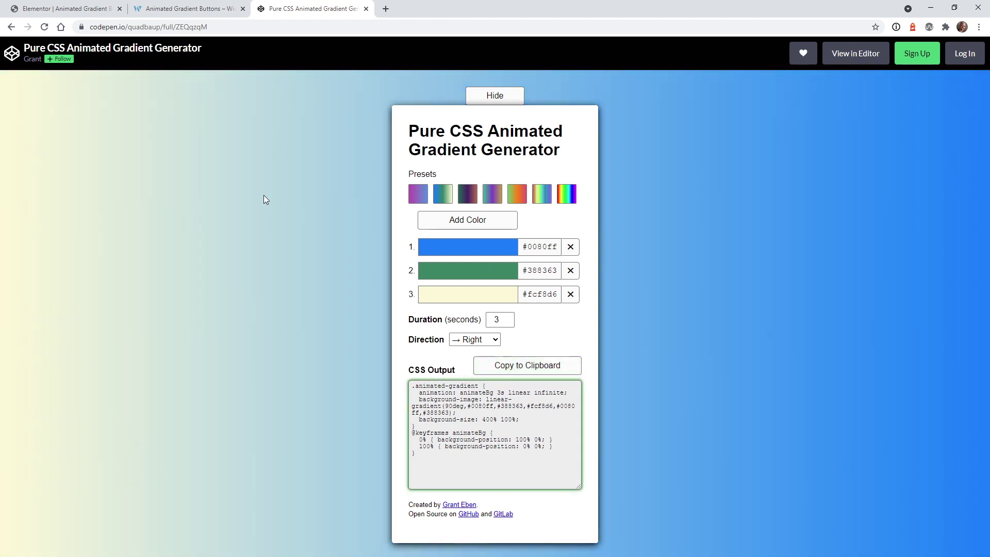
left_click(50, 4)
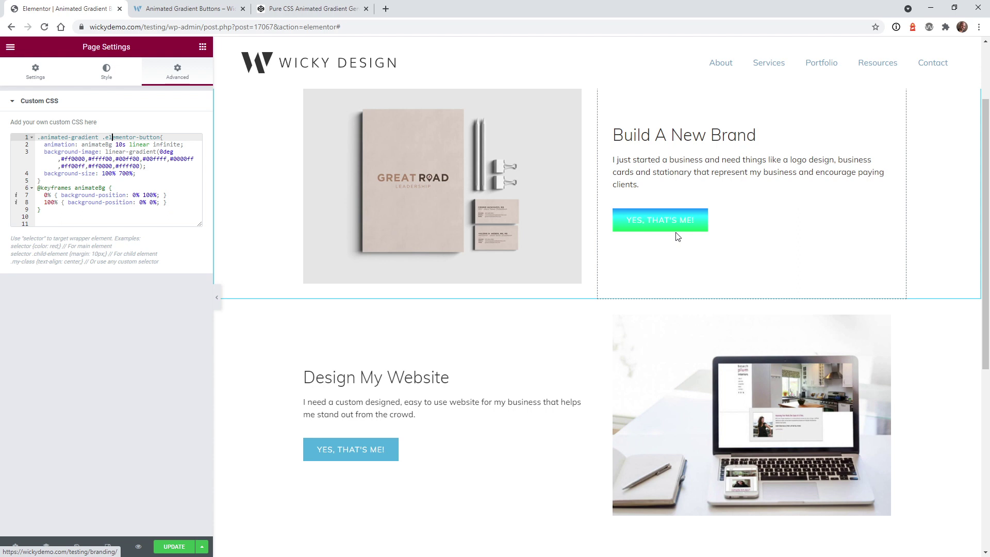
Open the Design My Website button's settings to give it the animated-gradient2 class
left_click(576, 444)
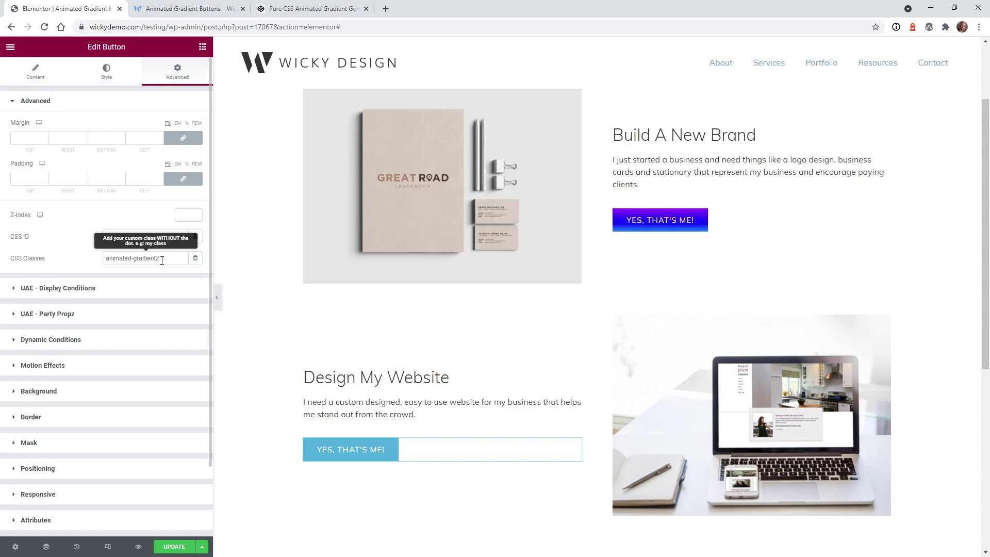
Paste the blue-green gradient CSS below the existing rules in the page Custom CSS
left_click(15, 546)
left_click(177, 72)
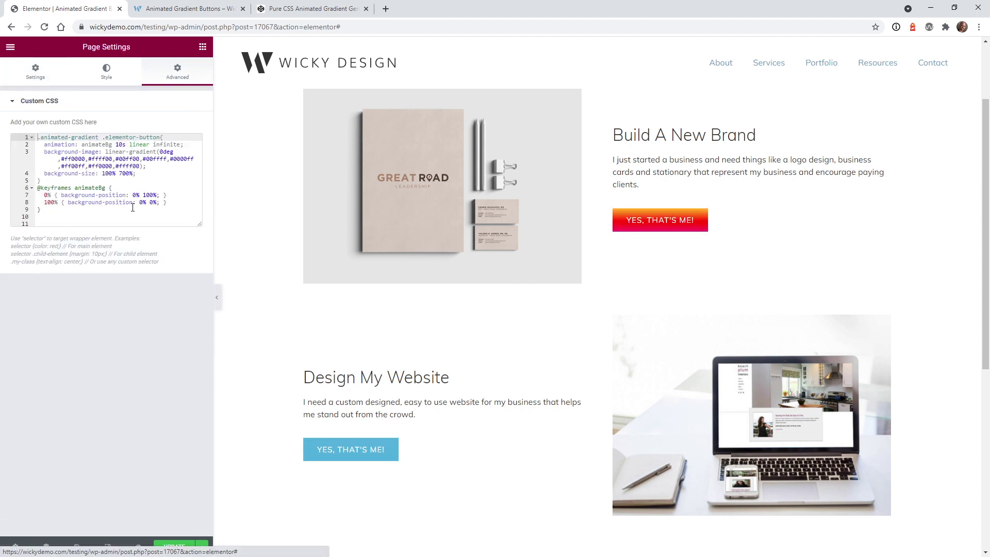
left_click(96, 217)
key("Return")
key("ctrl+v")
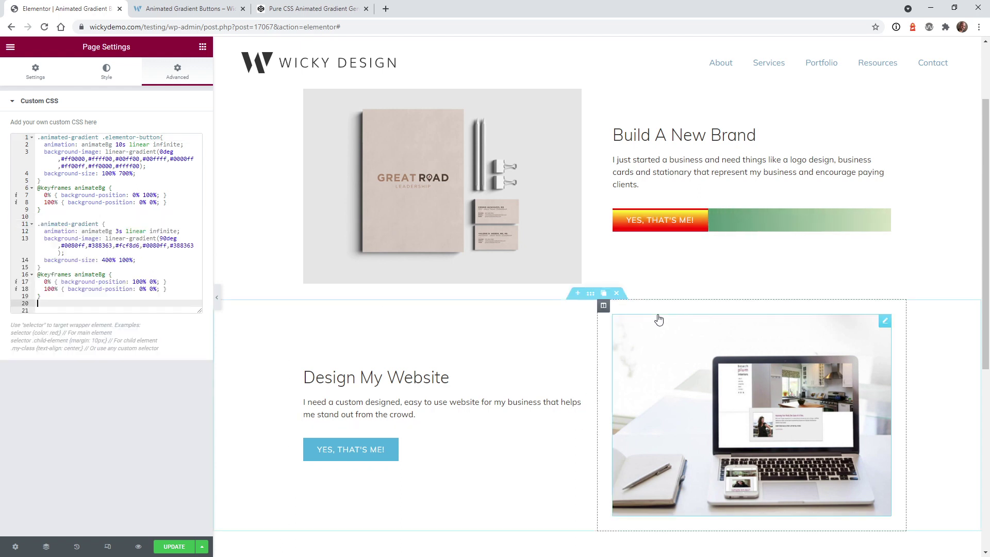
Rename the new selector to .animated-gradient2 and append .elementor-button to it
left_click(101, 225)
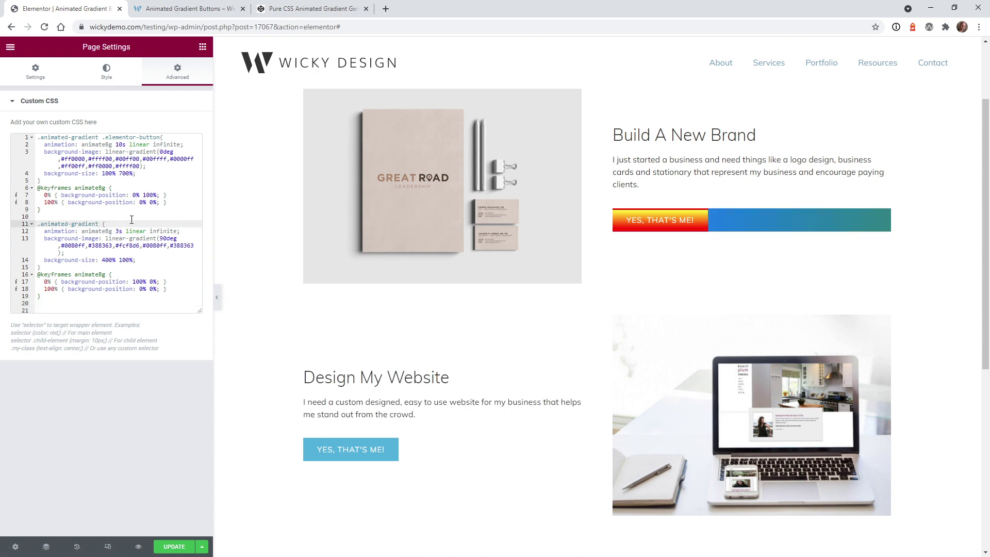
type("2")
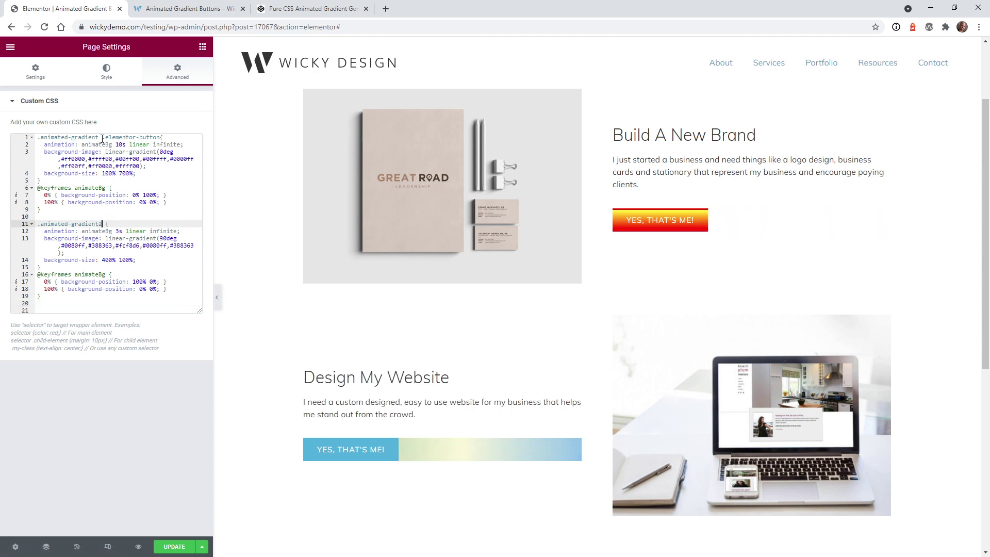
left_click_drag(102, 138, 161, 138)
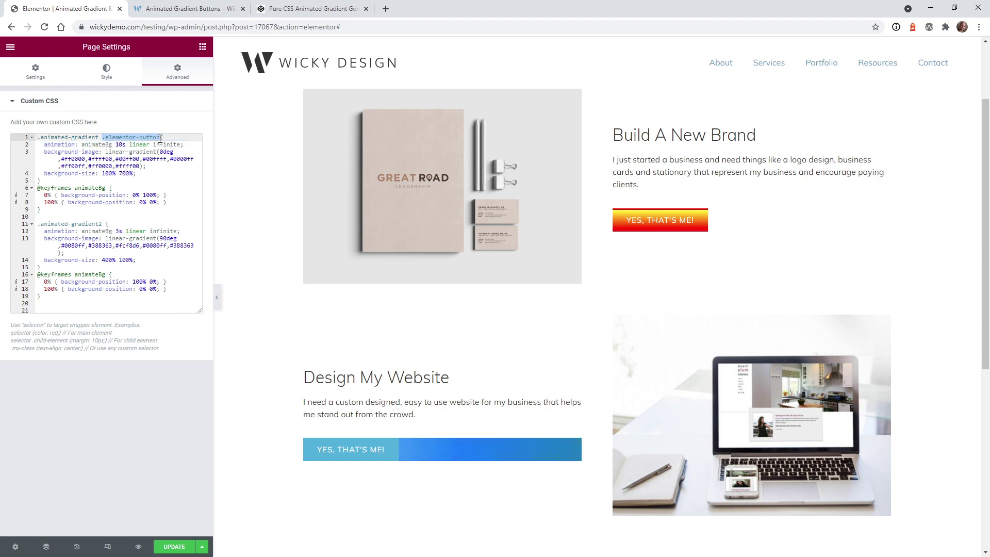
key("ctrl+c")
left_click(105, 224)
key("ctrl+v")
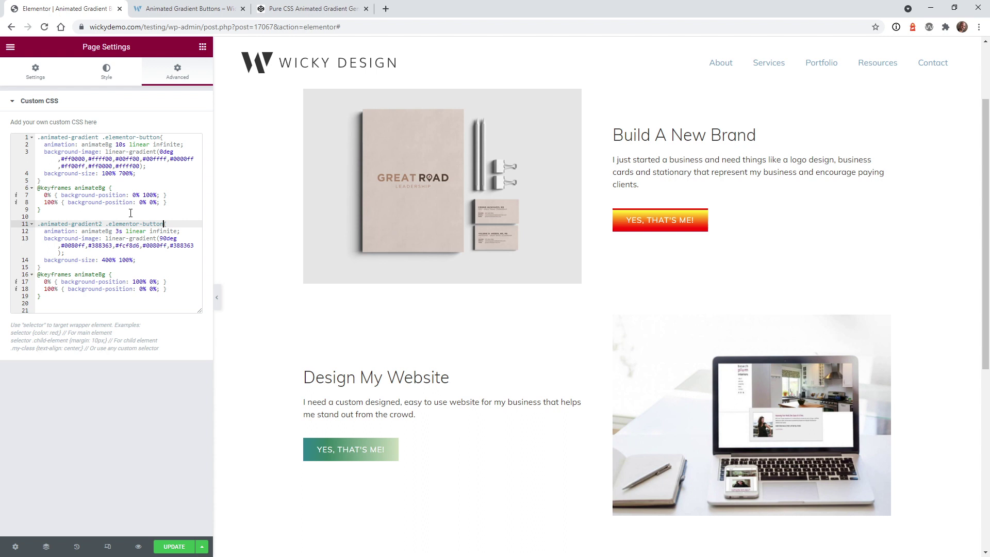
left_click(113, 231)
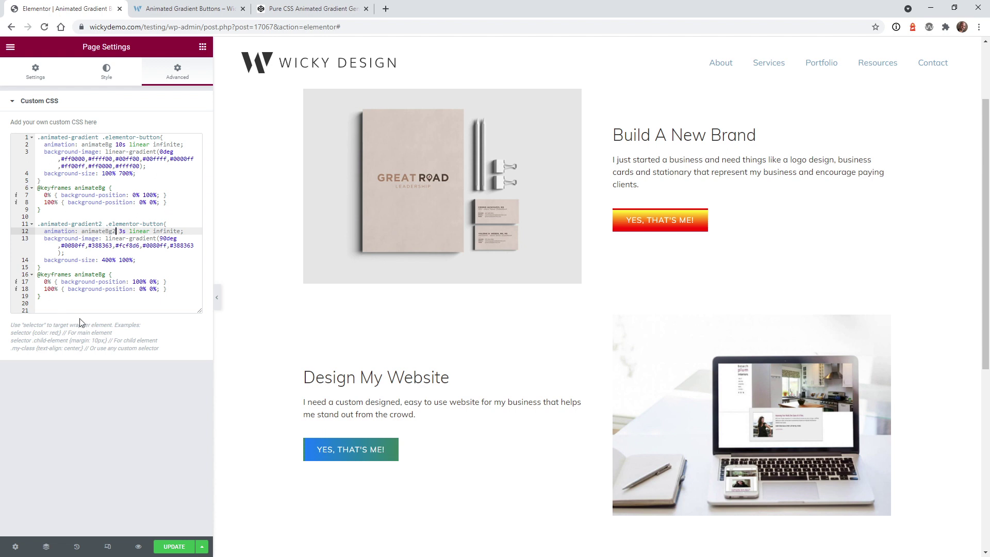
Rename the second keyframes to animateBg2, confirm line 12 matches, and update the page
left_click(107, 274)
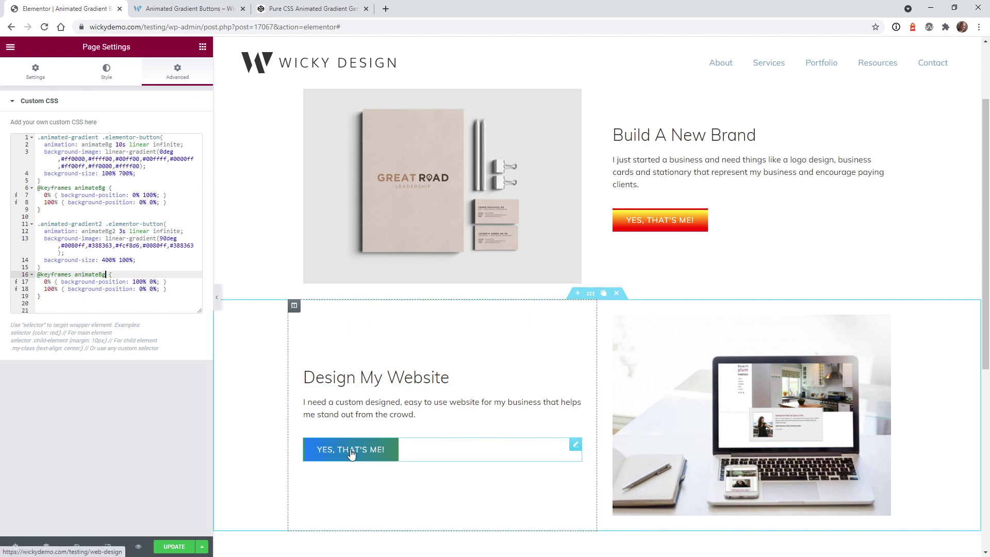
type("2")
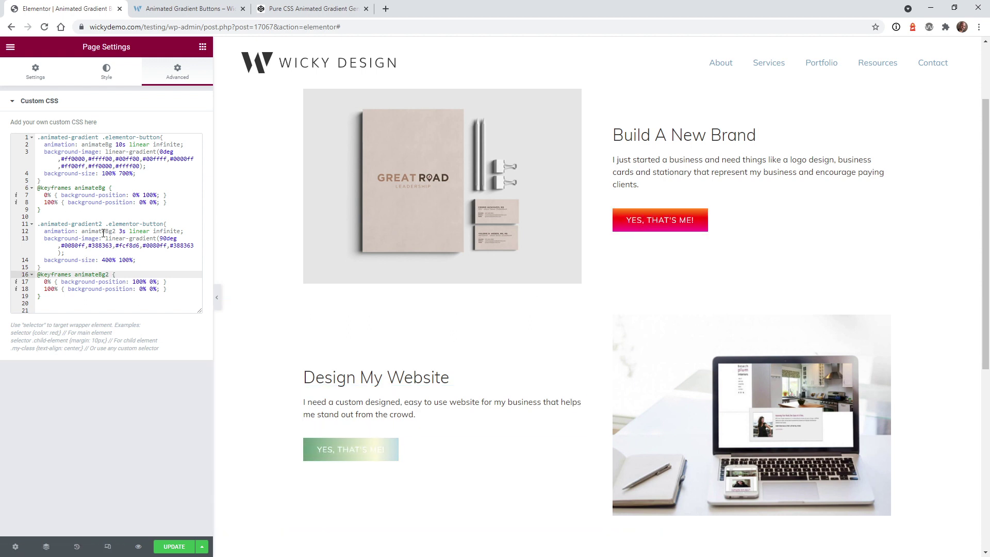
left_click(106, 223)
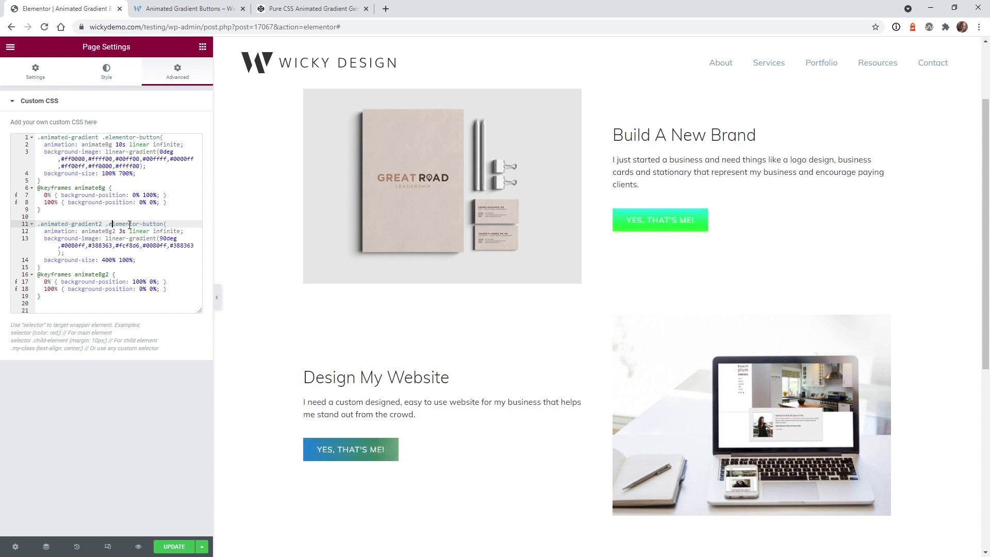
left_click(98, 230)
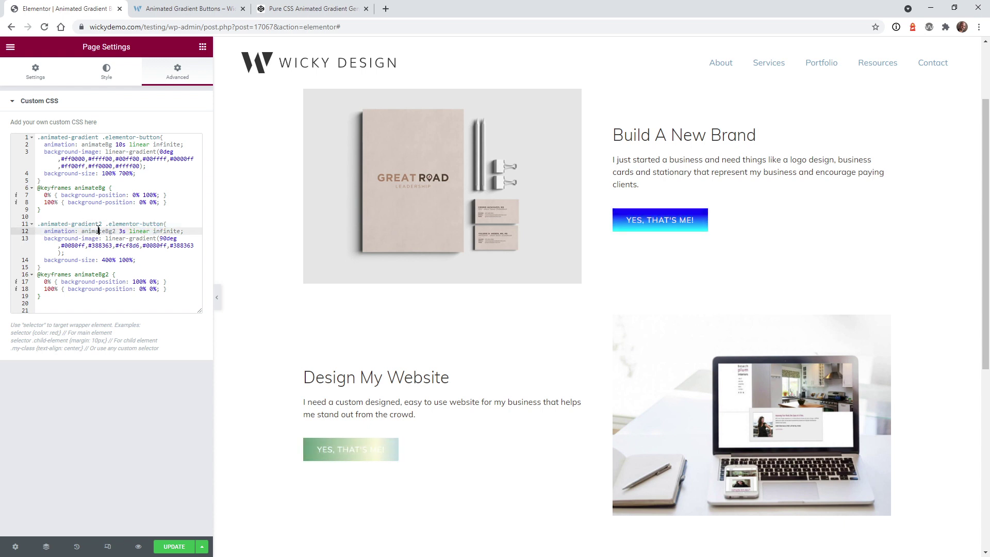
left_click(109, 231)
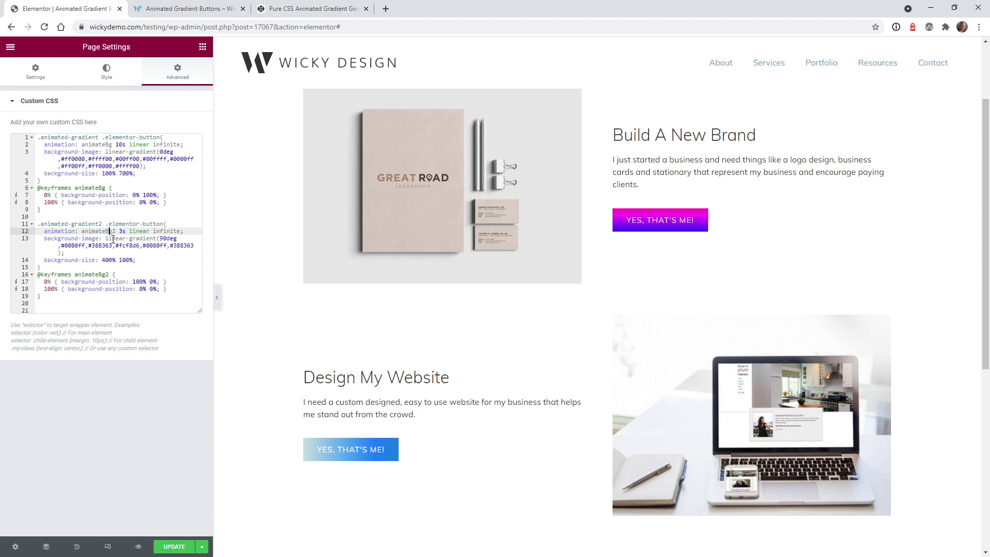
left_click(95, 275)
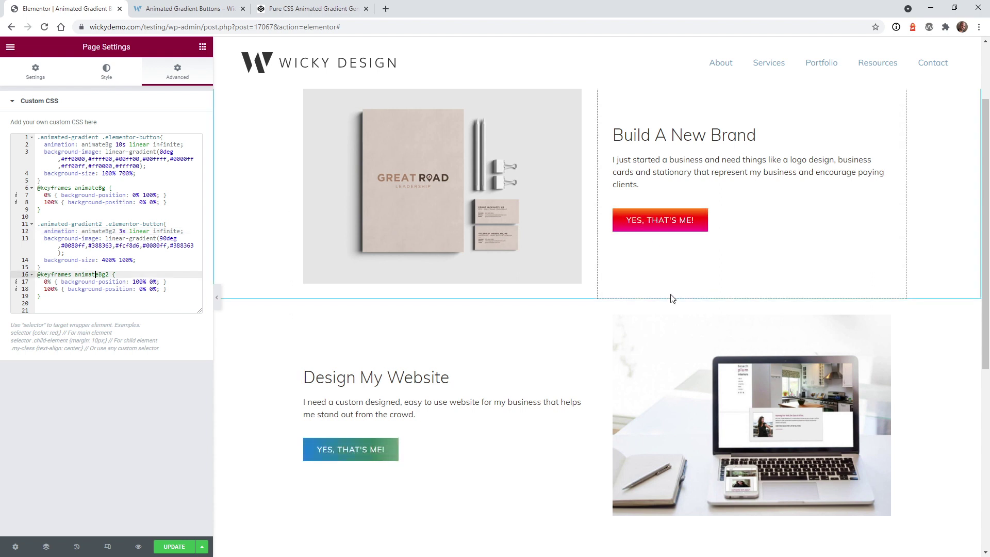
left_click(167, 550)
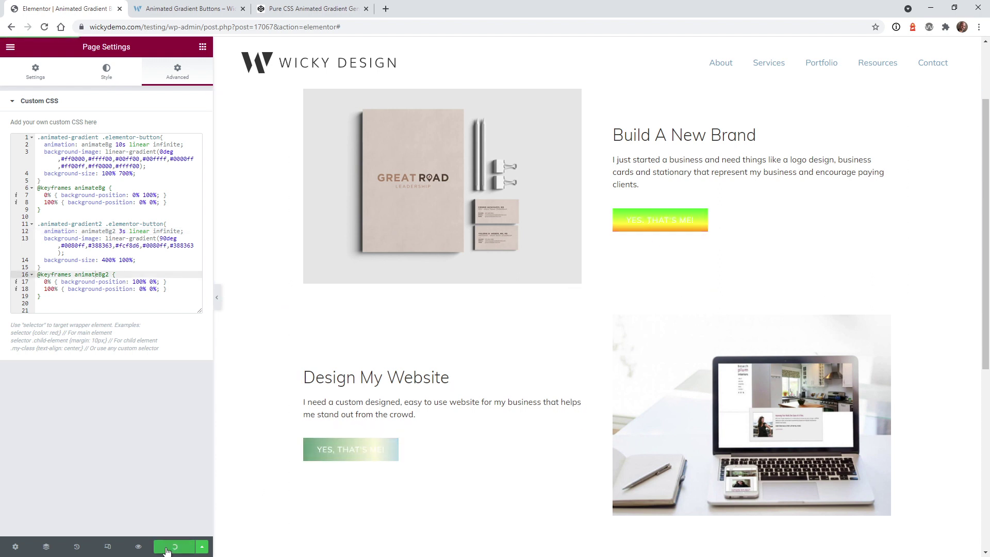
Switch to the live page tab and scroll down to the two animated buttons
left_click(196, 5)
scroll(523, 311, "down", 2)
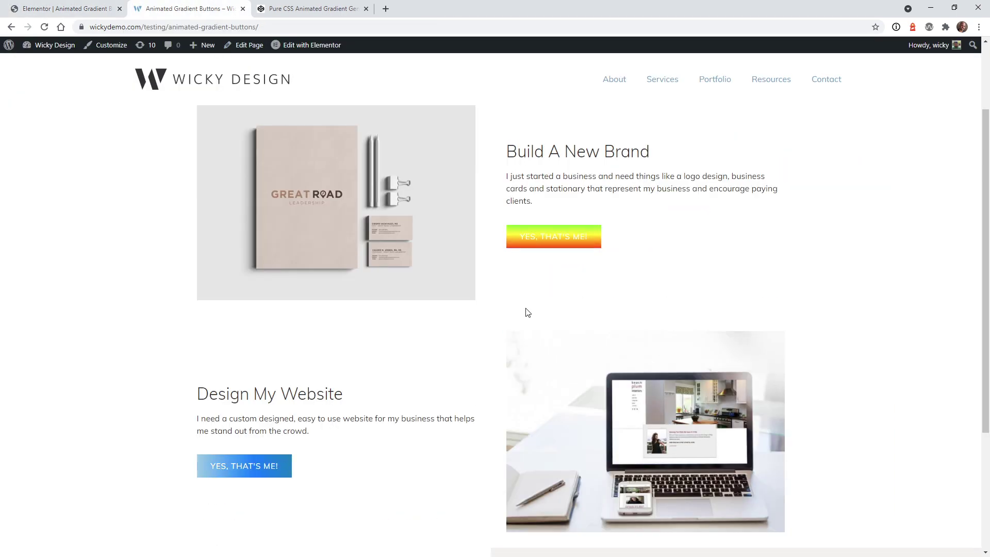